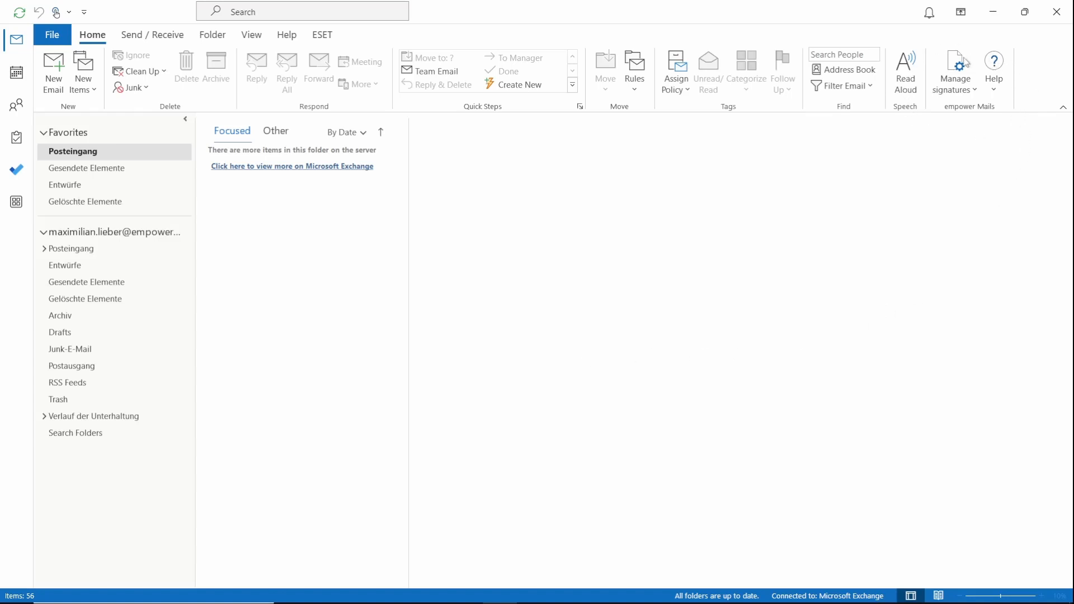
# Open the Default (Base) translation of the default profile for editing in the empower profiles
pyautogui.click(966, 92)
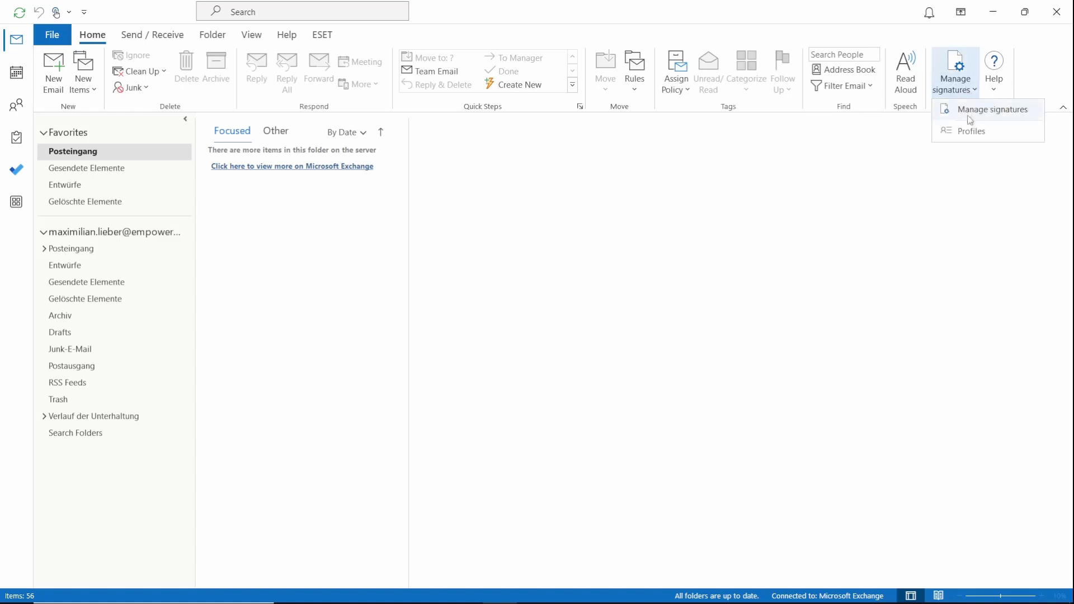
pyautogui.click(971, 133)
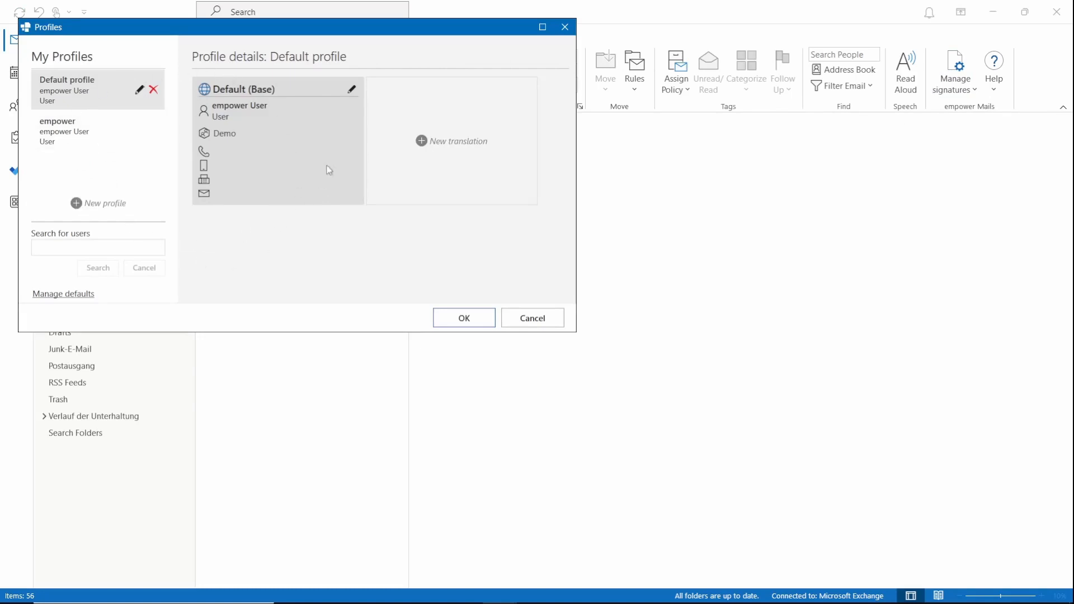
pyautogui.click(351, 91)
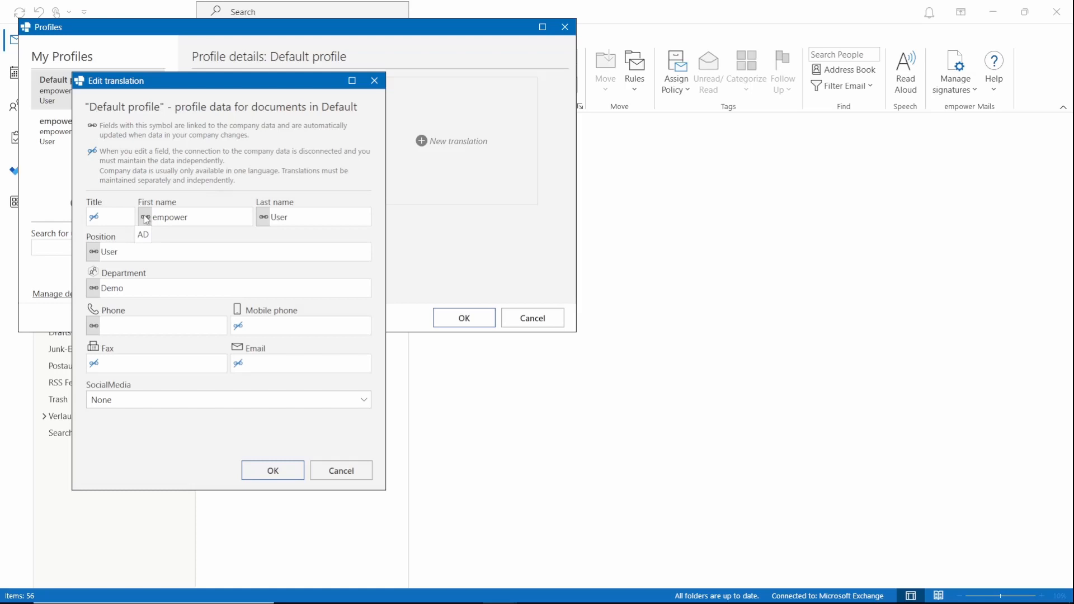
# Try appending "_new" to the default profile's first name, remove the addition, and relink the field to the company data
pyautogui.click(101, 221)
pyautogui.press('Tab')
pyautogui.click(190, 217)
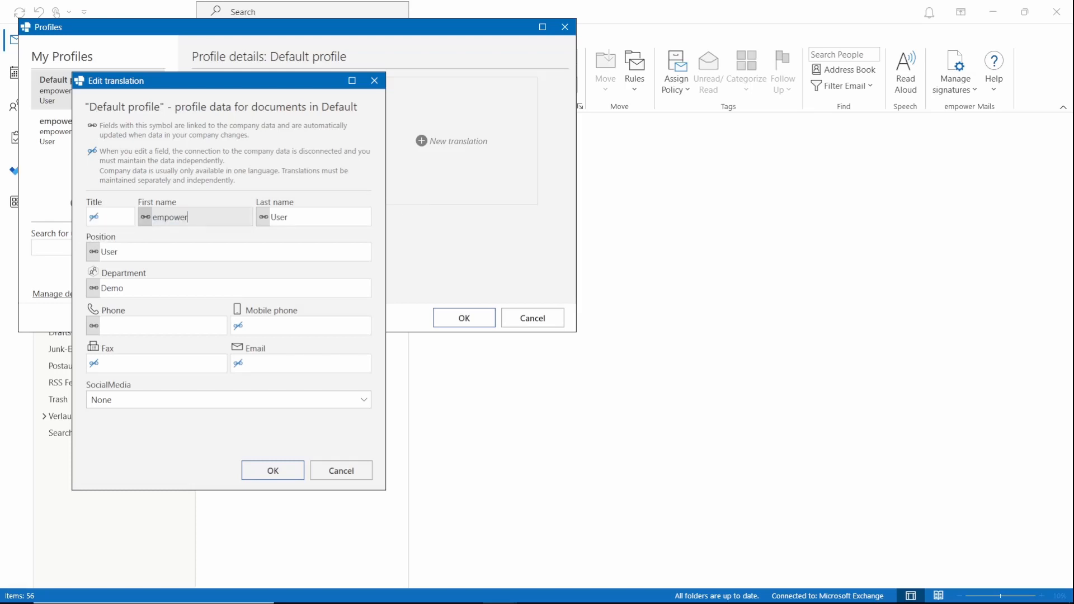
pyautogui.write('_new')
pyautogui.press('BackSpace')
pyautogui.press('BackSpace')
pyautogui.press('BackSpace')
pyautogui.press('BackSpace')
pyautogui.click(144, 222)
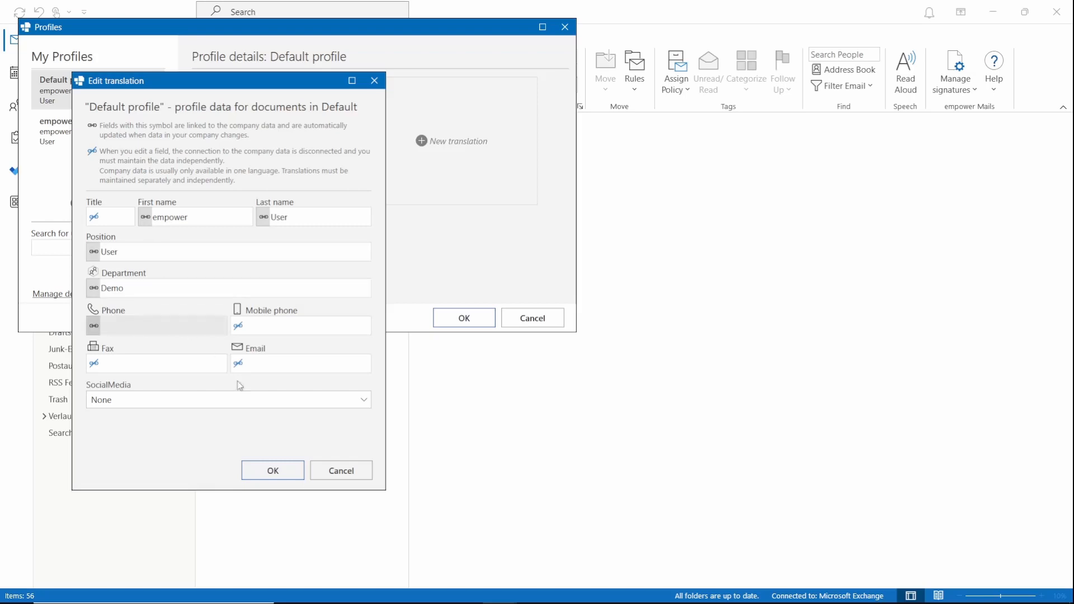
pyautogui.click(261, 471)
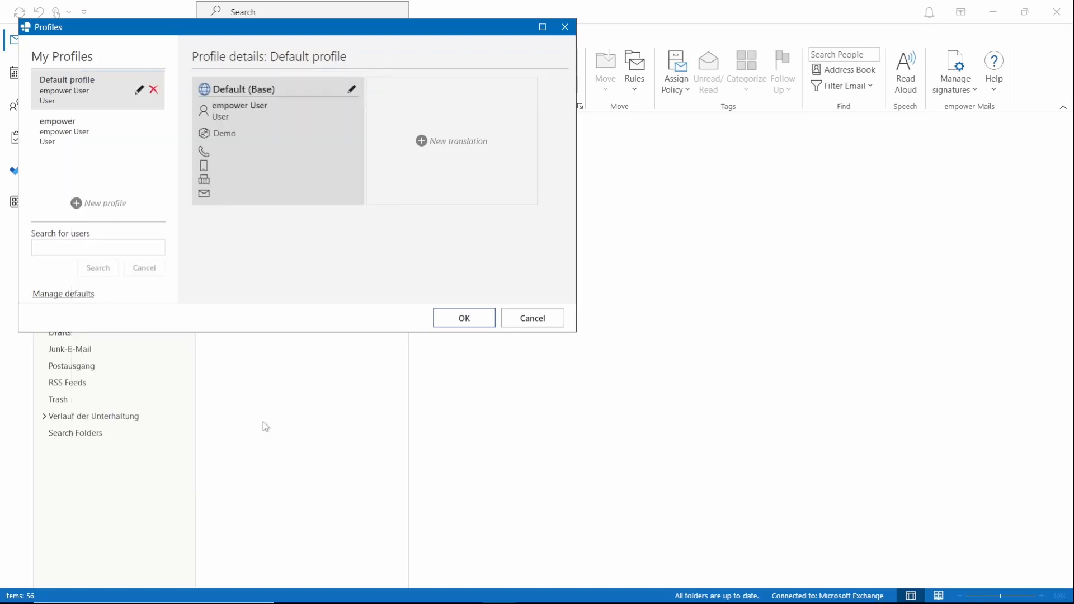
# Create a new profile named Test, accepting its linked company data
pyautogui.click(108, 206)
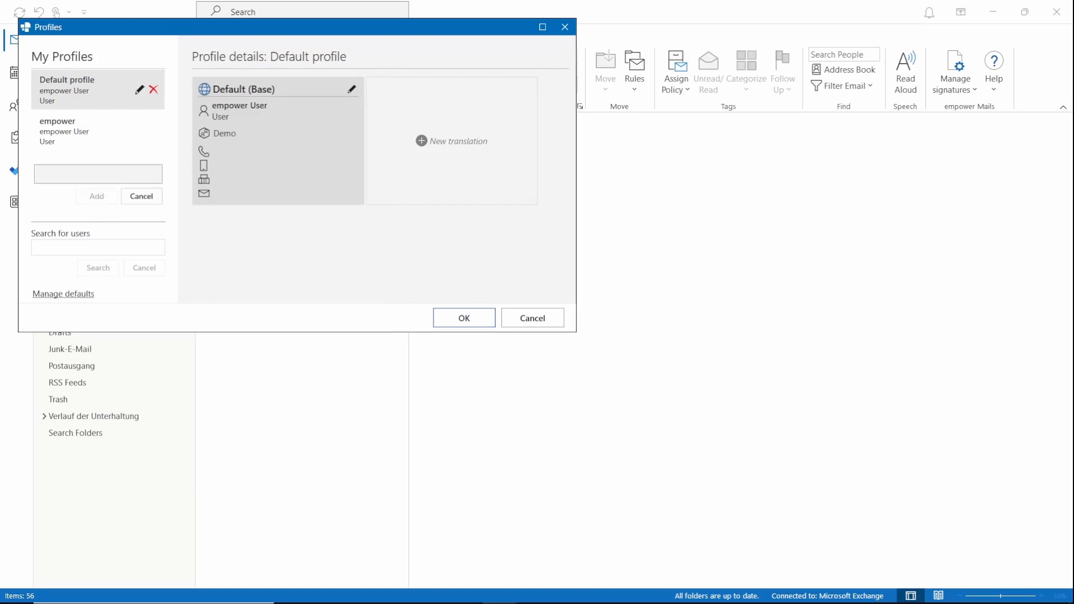
pyautogui.write('Test')
pyautogui.press('Return')
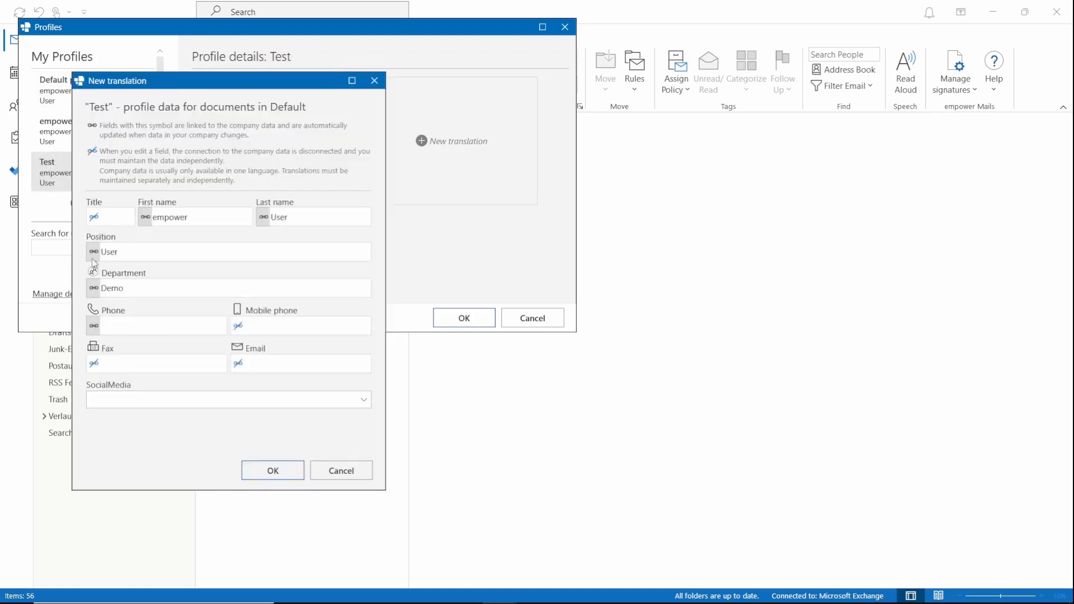
pyautogui.click(260, 471)
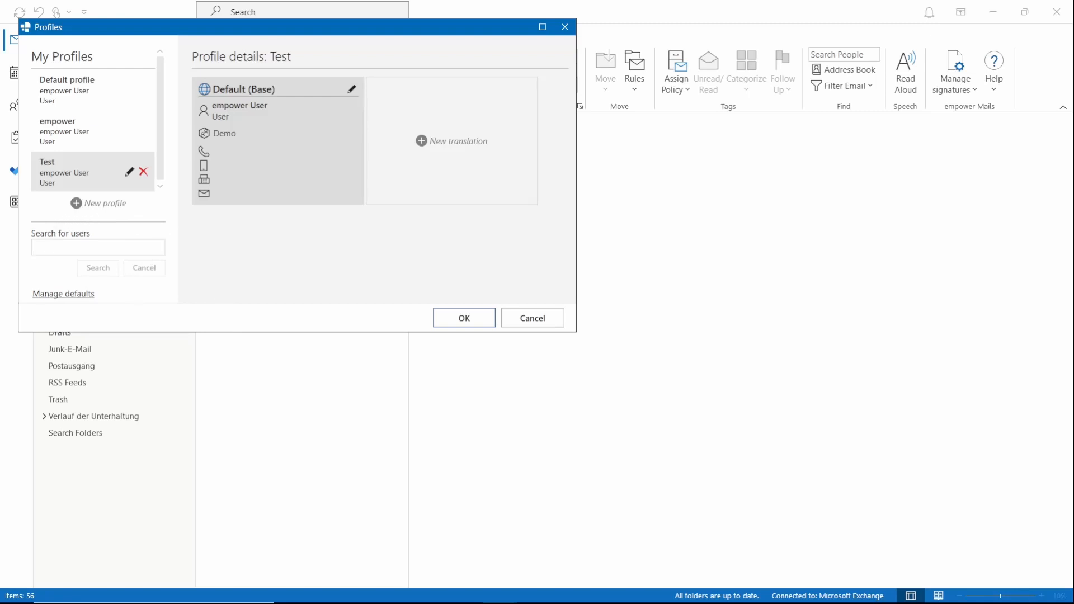
# Search for the user empower Admin and add that user's default profile to the referenced profiles
pyautogui.write('empo')
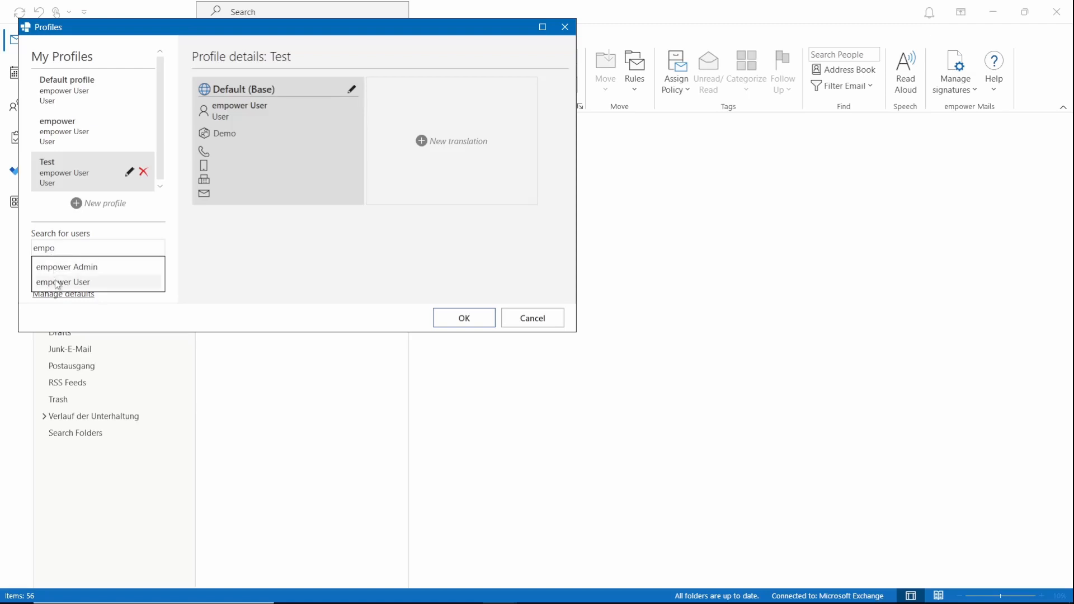
pyautogui.click(65, 269)
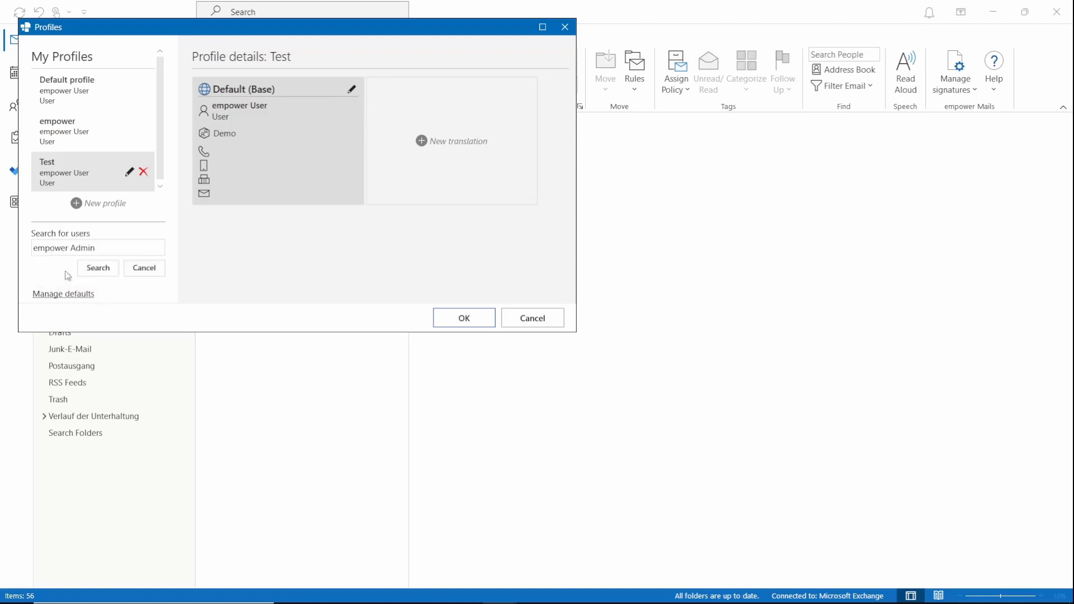
pyautogui.click(85, 271)
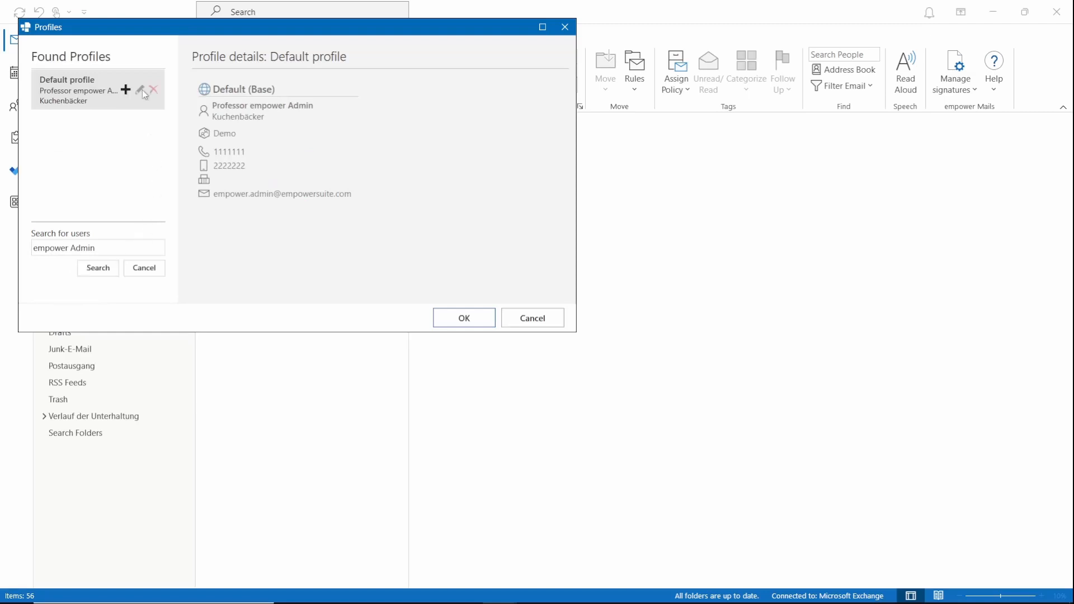
pyautogui.click(126, 90)
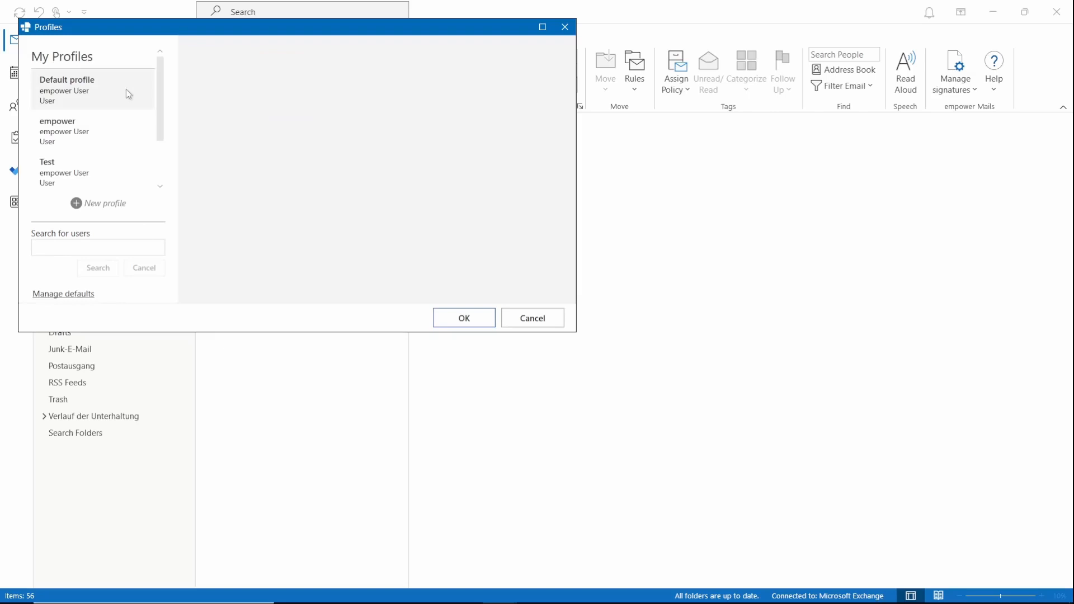
pyautogui.moveTo(159, 107); pyautogui.dragTo(154, 157)
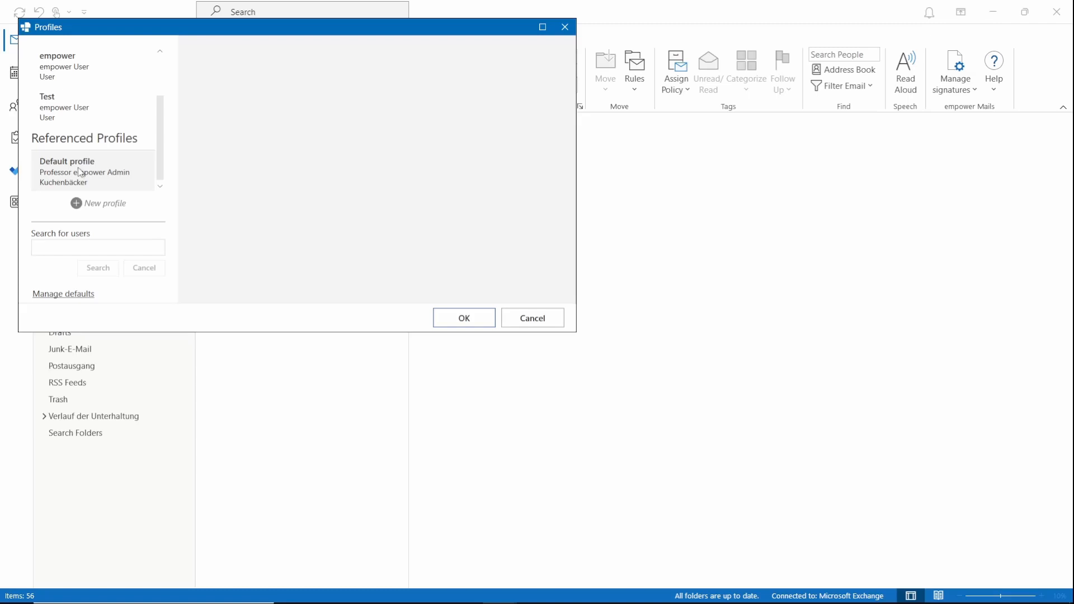
# Set the main profile in the profile defaults to the profile named empower
pyautogui.click(47, 294)
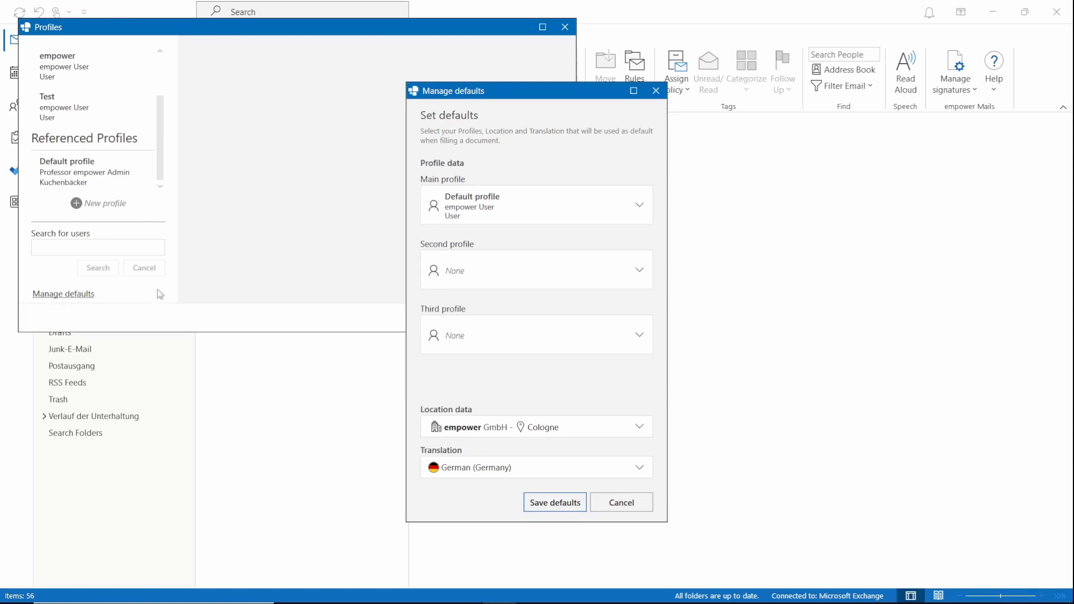
pyautogui.click(634, 209)
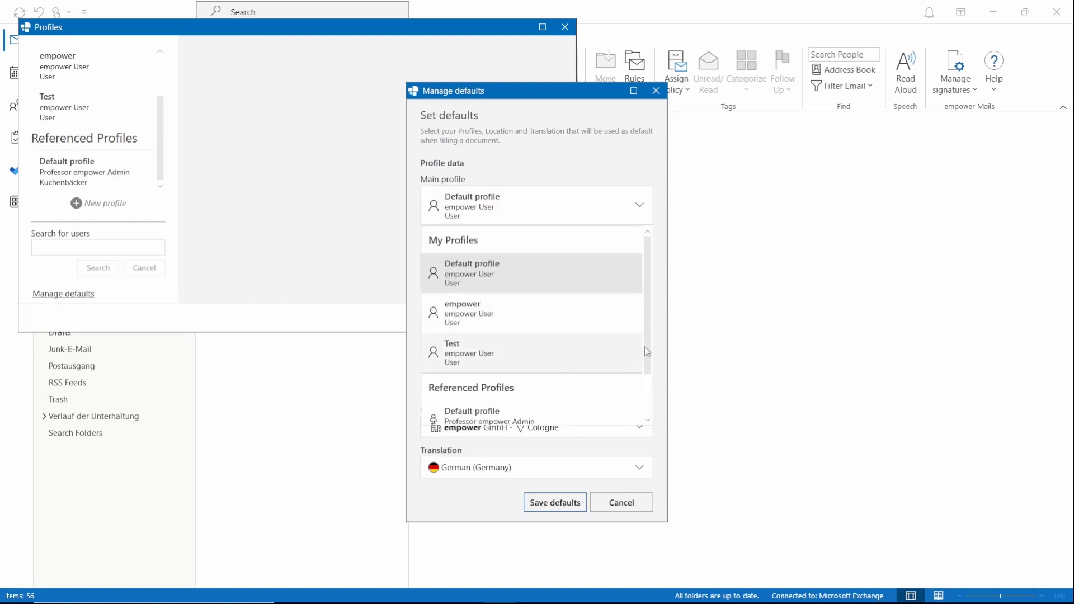
pyautogui.moveTo(645, 347); pyautogui.dragTo(647, 410)
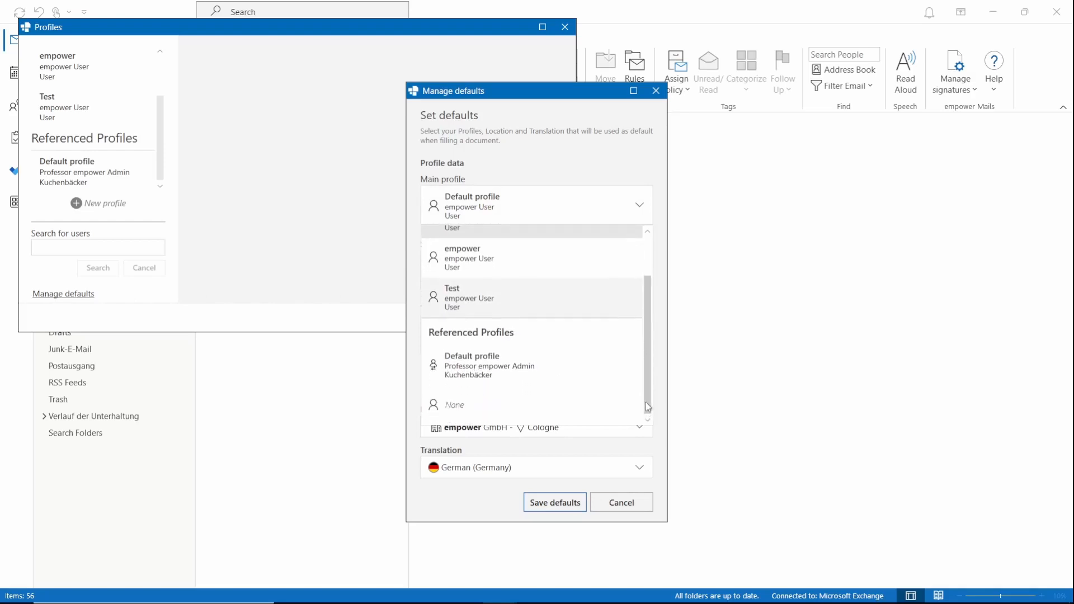
pyautogui.moveTo(651, 368); pyautogui.dragTo(652, 327)
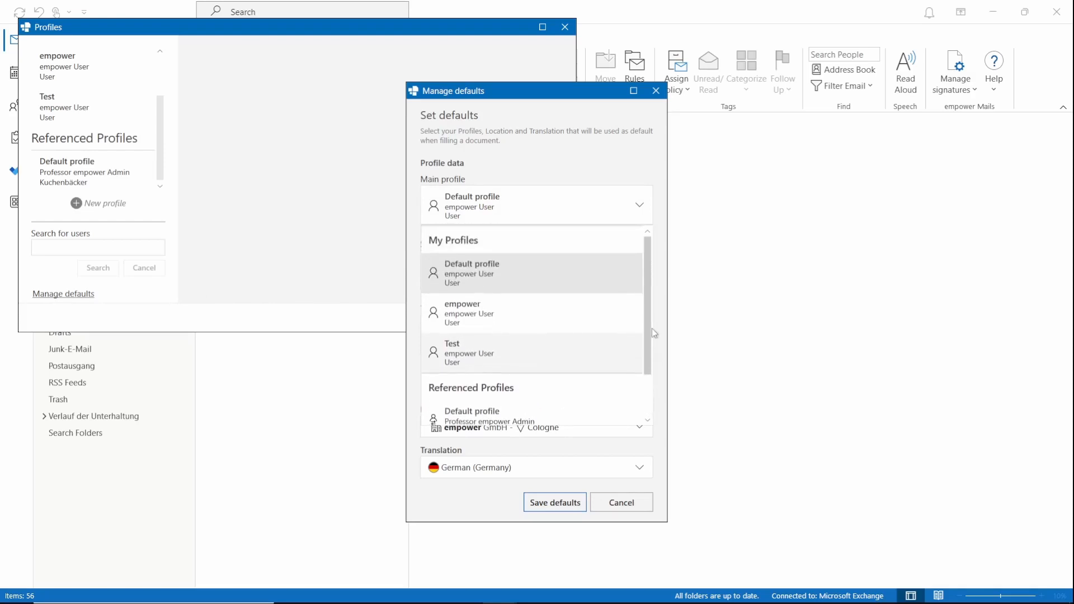
pyautogui.click(524, 307)
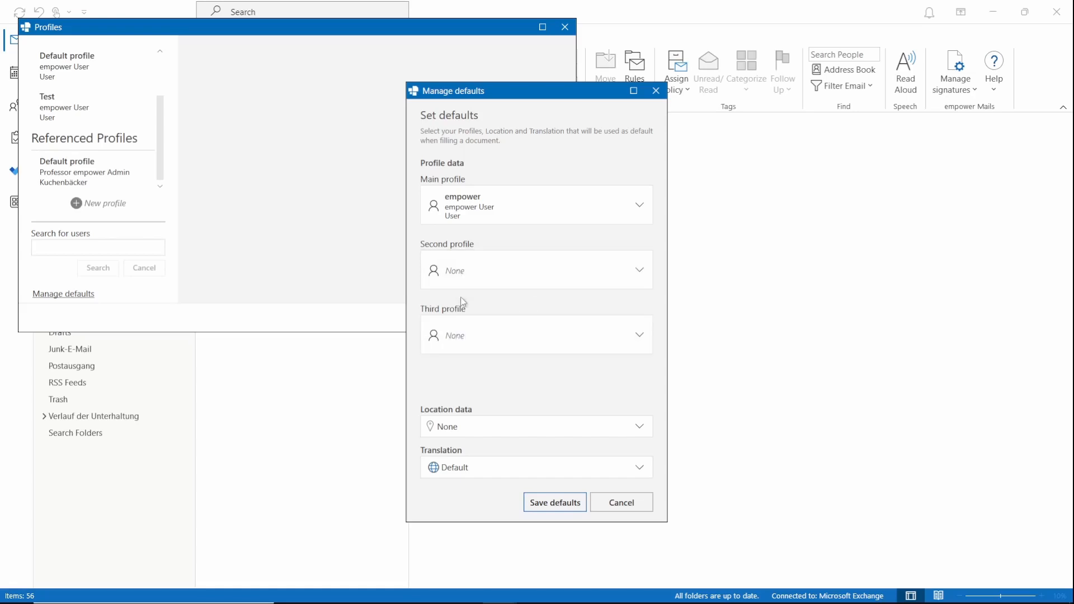
# Set the default location data to empower GmbH - Cologne
pyautogui.click(530, 432)
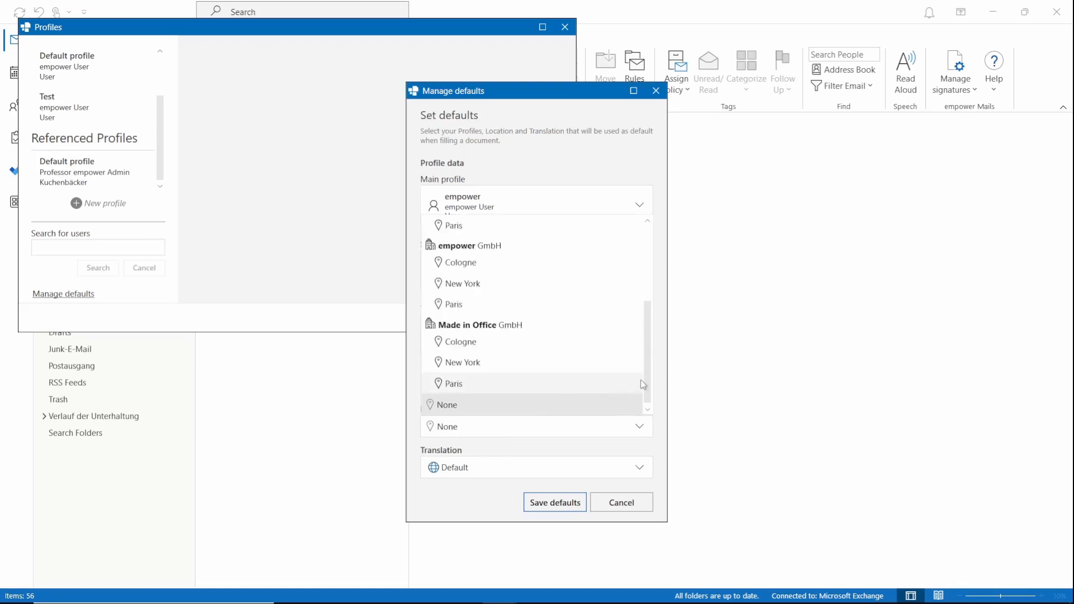
pyautogui.moveTo(644, 381)
pyautogui.mouseDown()
pyautogui.moveTo(647, 318)
pyautogui.moveTo(644, 362)
pyautogui.mouseUp()
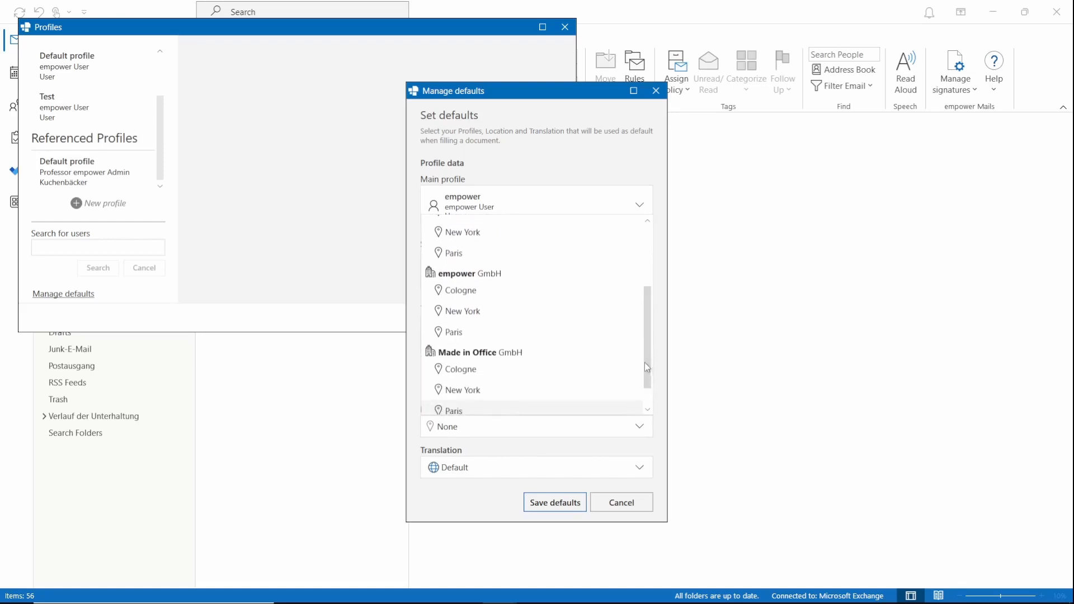
pyautogui.click(528, 295)
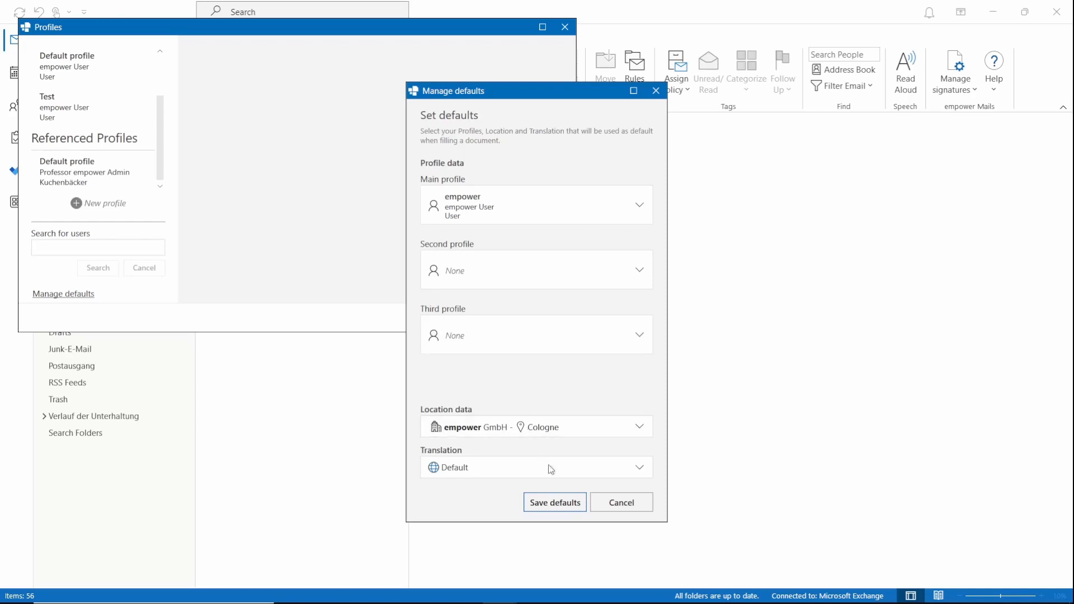
# Set the default translation to English (United States), save the defaults, and confirm the profile changes
pyautogui.click(615, 476)
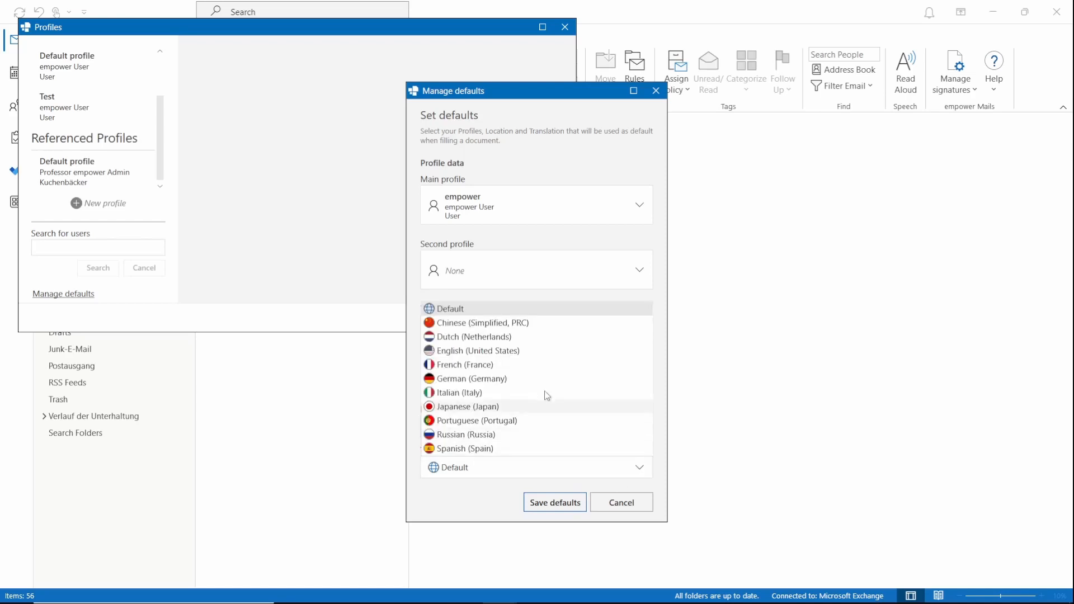
pyautogui.click(534, 351)
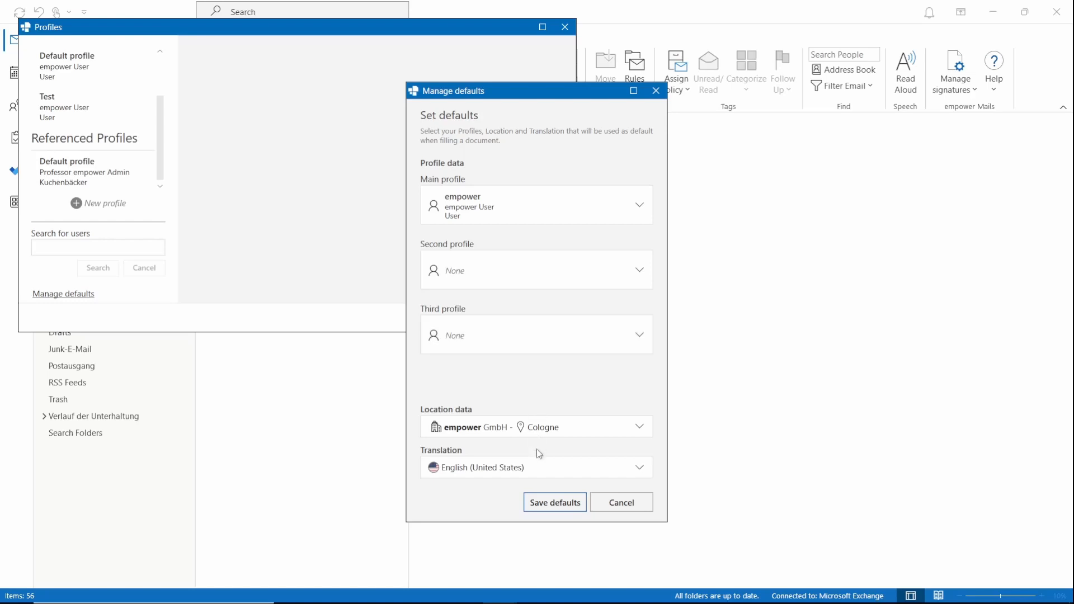
pyautogui.click(545, 503)
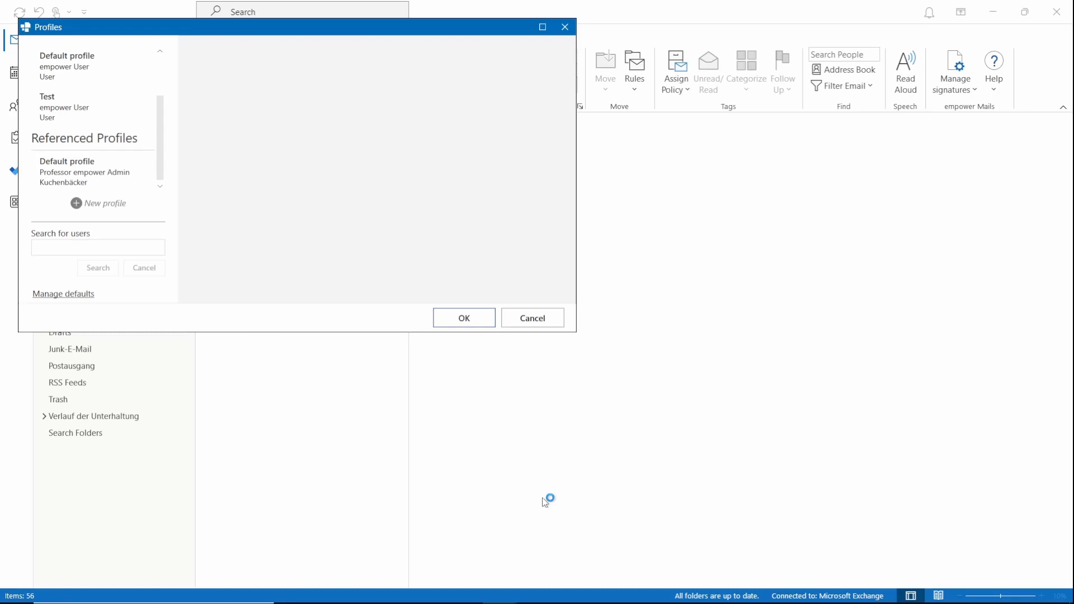
pyautogui.click(440, 315)
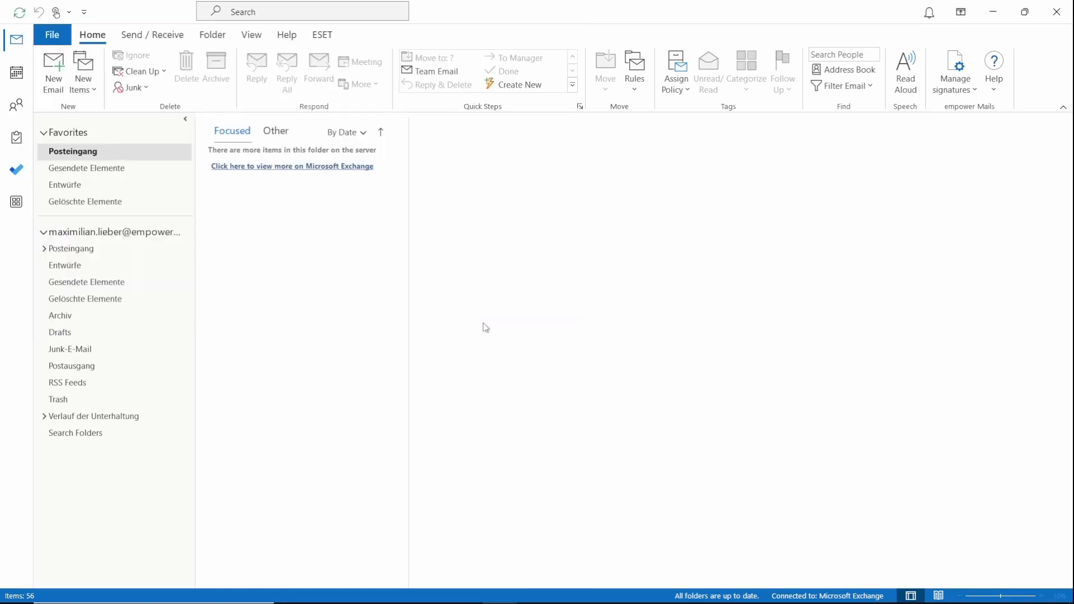
# Add a new signature in signature management and assign the Test profile to it
pyautogui.click(949, 87)
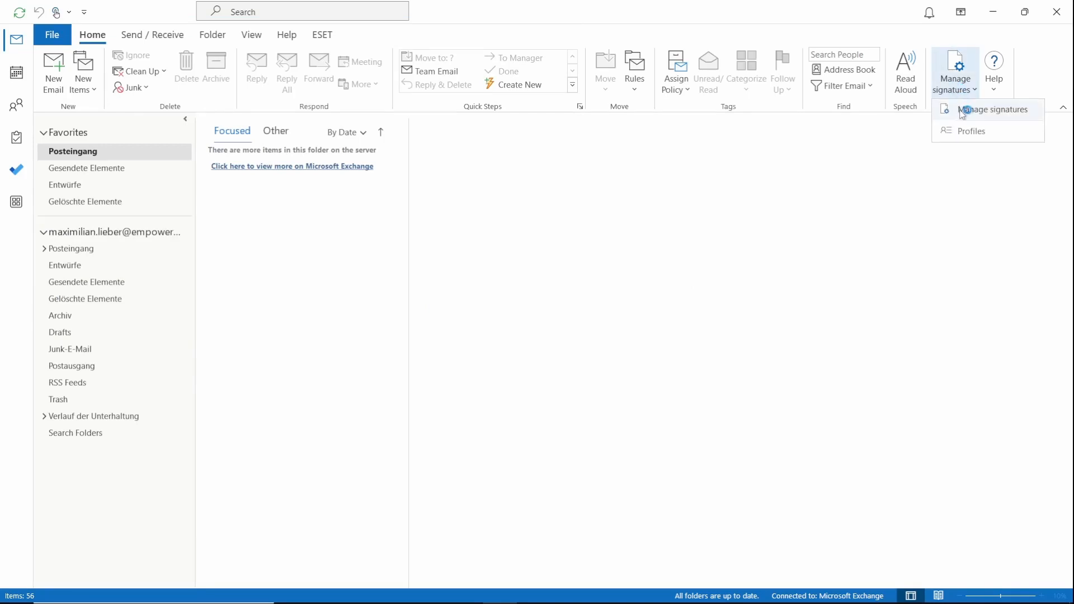
pyautogui.click(962, 111)
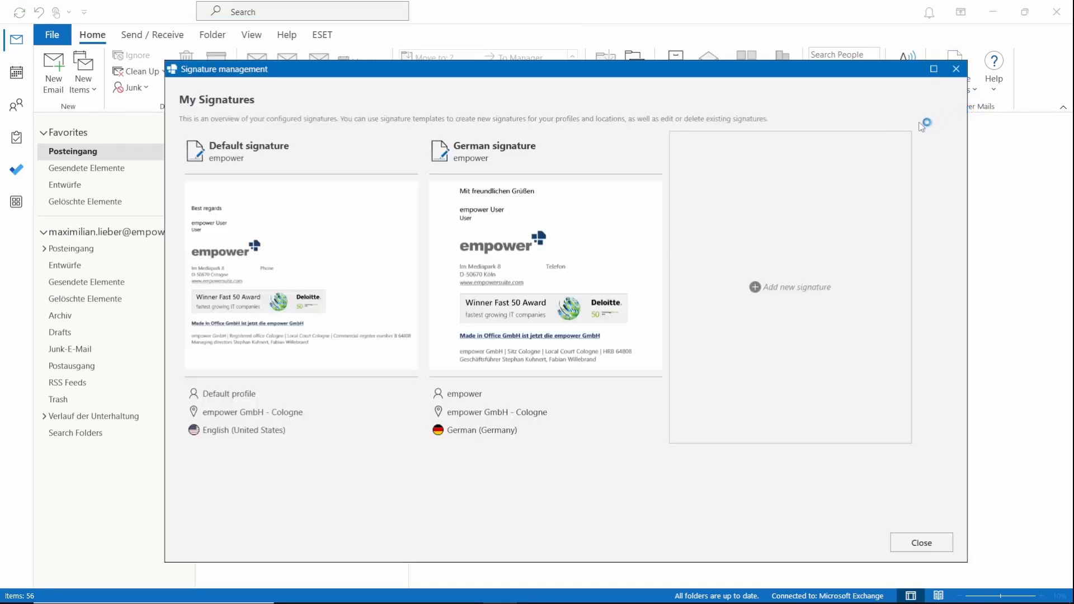
pyautogui.click(760, 285)
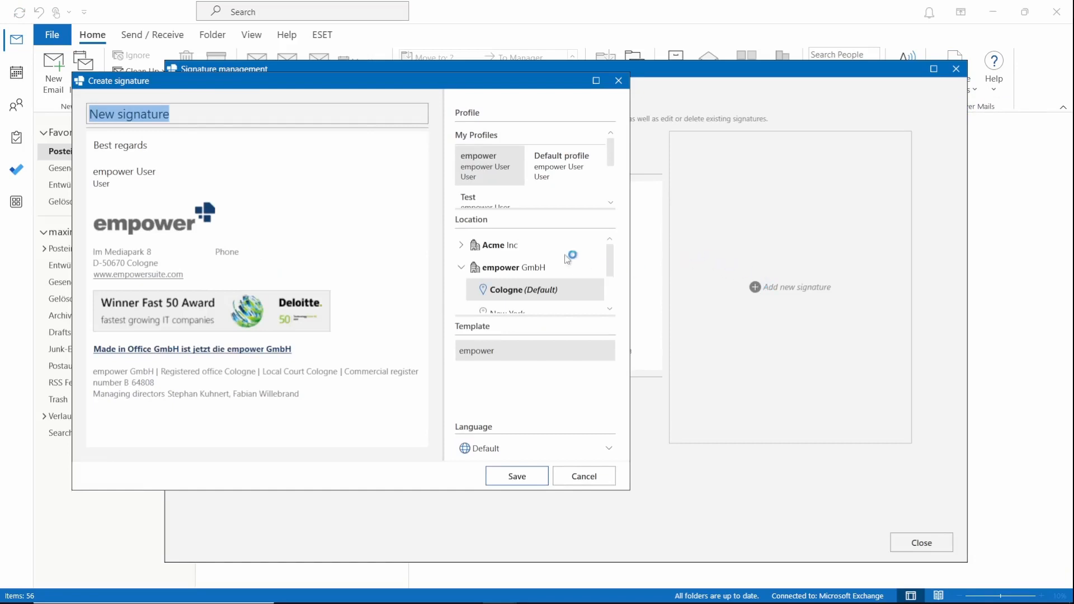
pyautogui.click(195, 113)
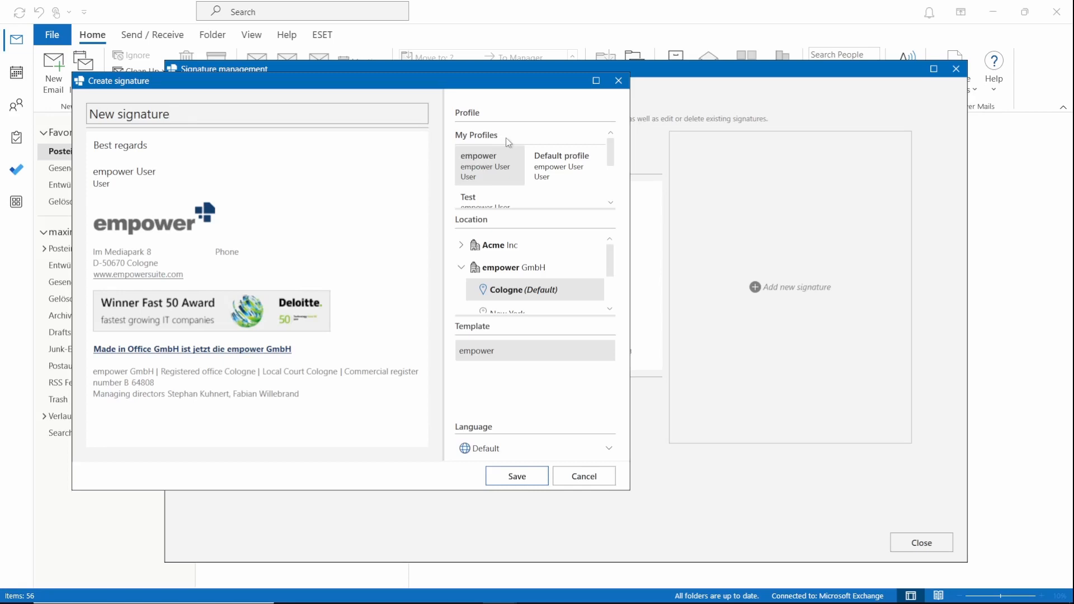
pyautogui.click(568, 159)
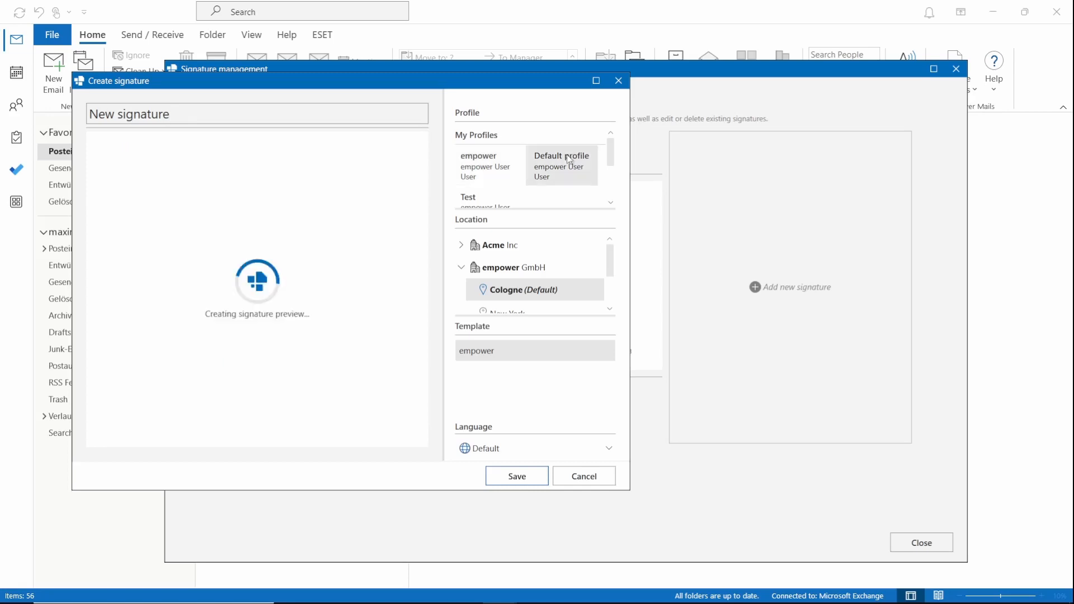
pyautogui.click(497, 199)
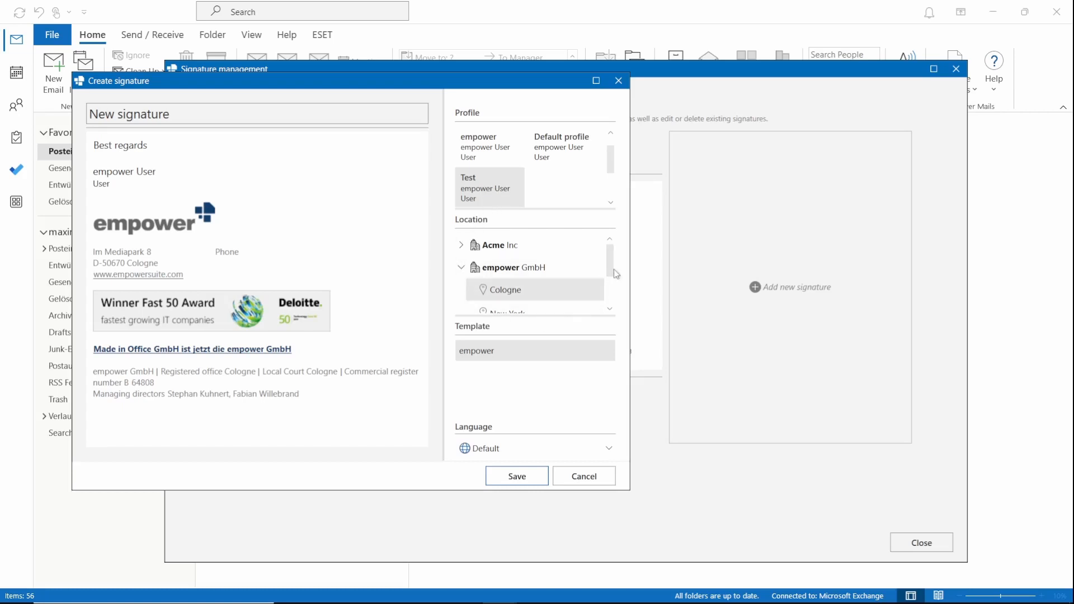
# Set the new signature's location to New York under empower GmbH
pyautogui.moveTo(613, 270); pyautogui.dragTo(612, 291)
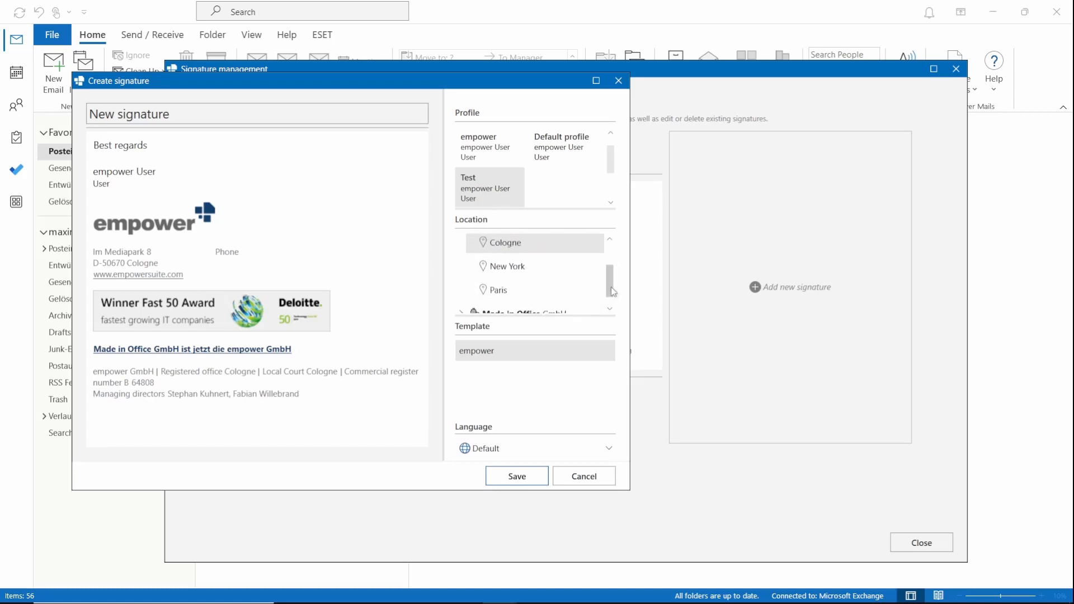
pyautogui.click(518, 282)
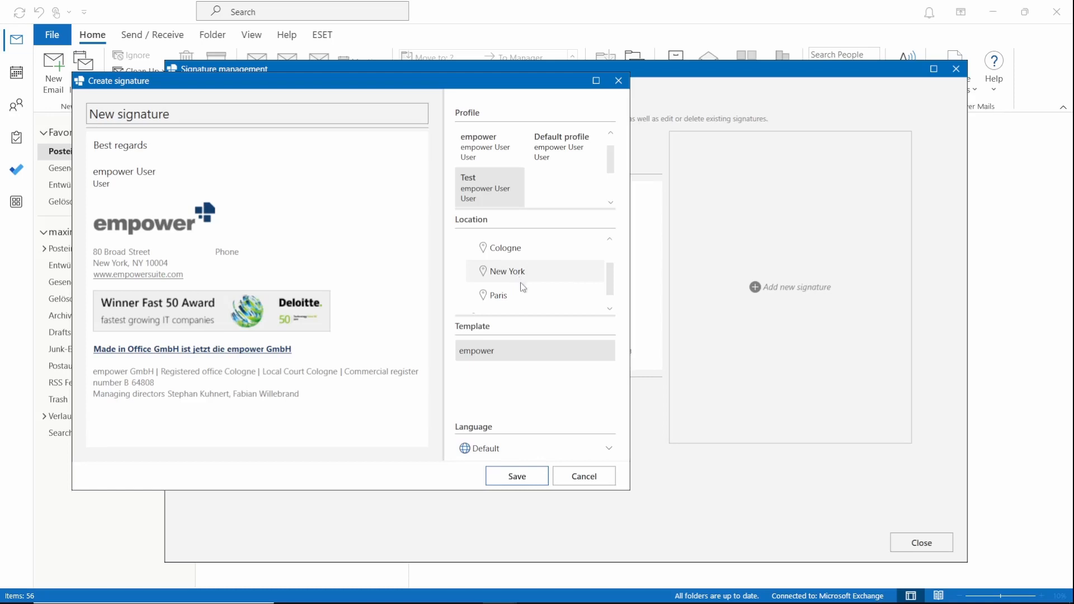
pyautogui.click(521, 281)
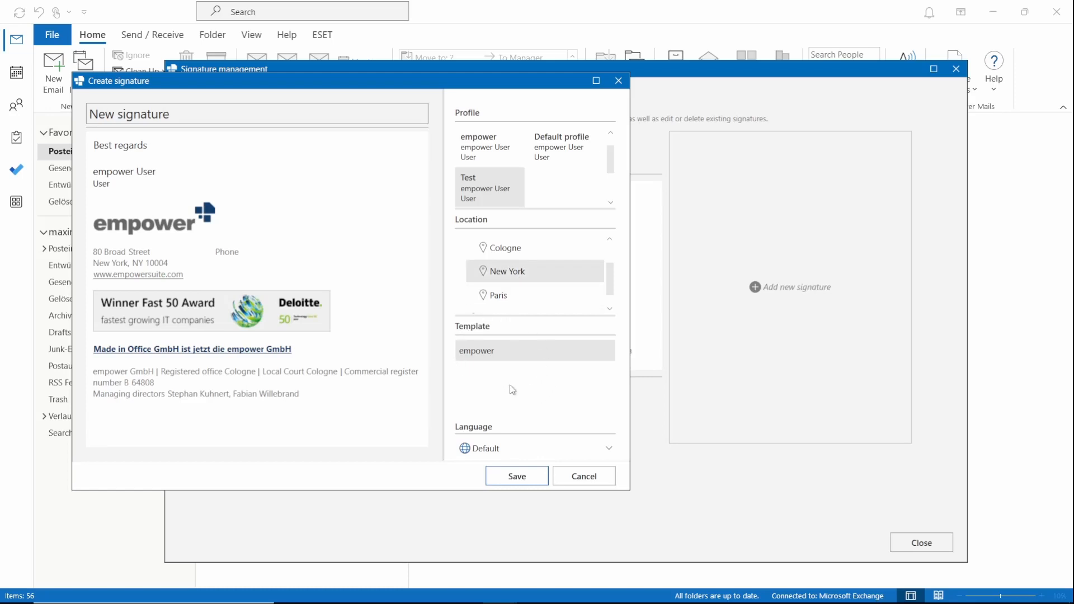
# Set the new signature's language to English (United States) and save the signature
pyautogui.click(556, 446)
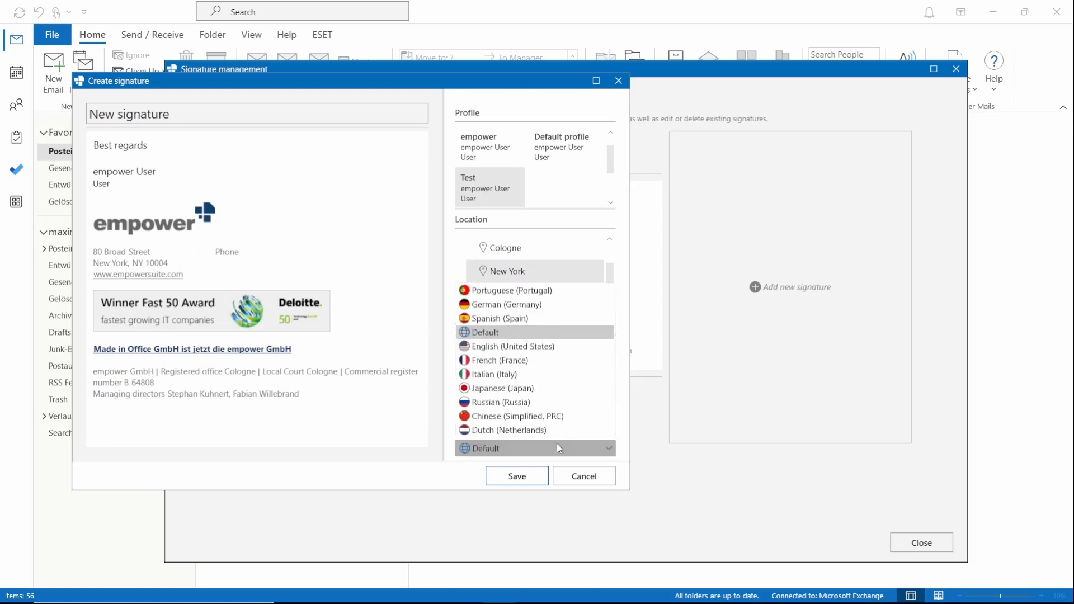
pyautogui.click(514, 347)
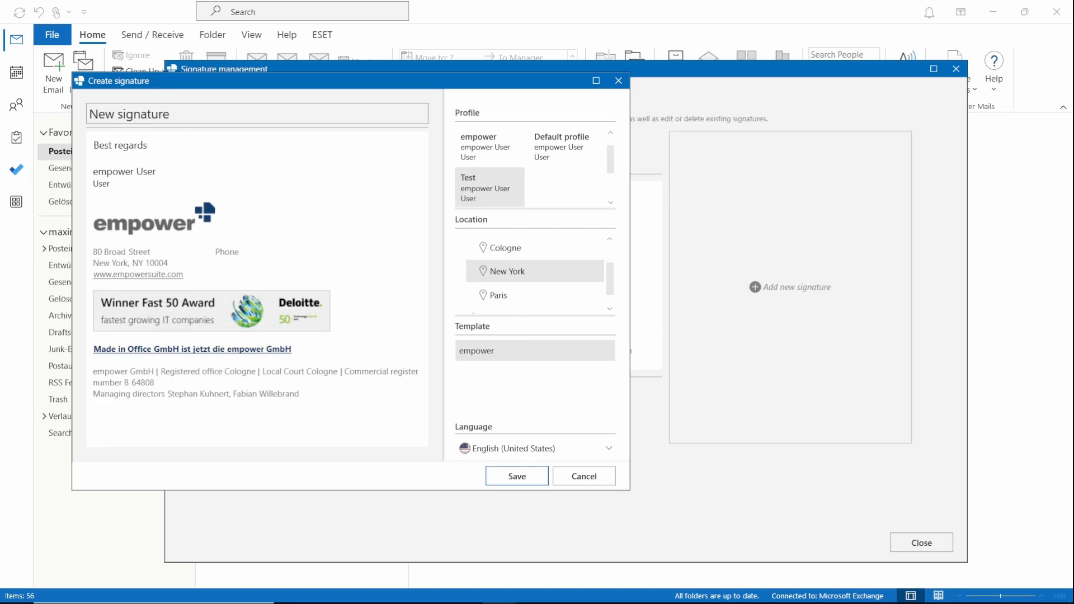
pyautogui.click(492, 475)
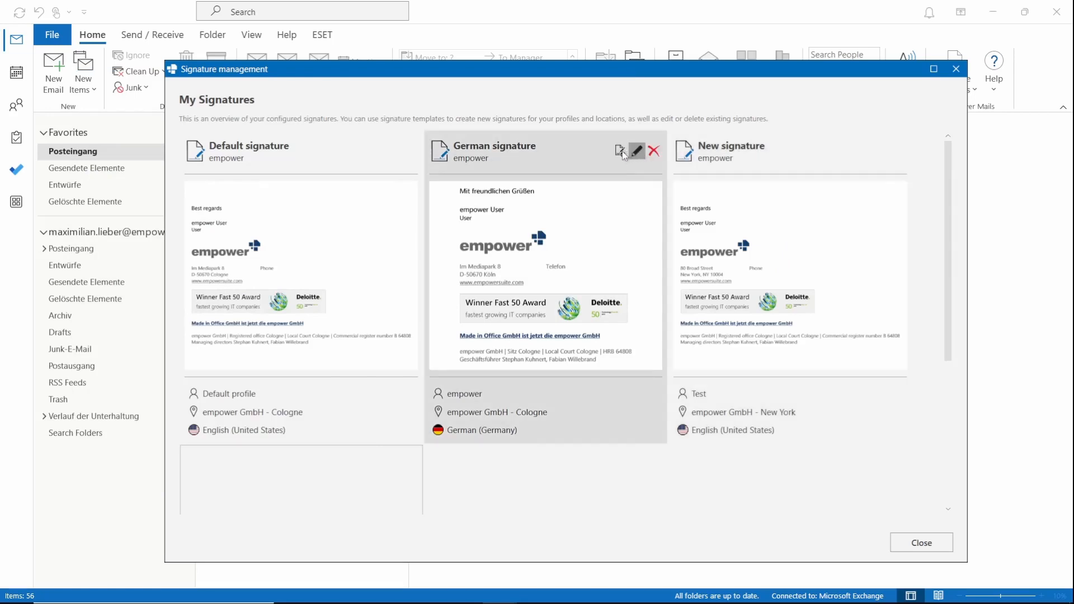
# Make the German signature the default signature and close signature management
pyautogui.click(621, 151)
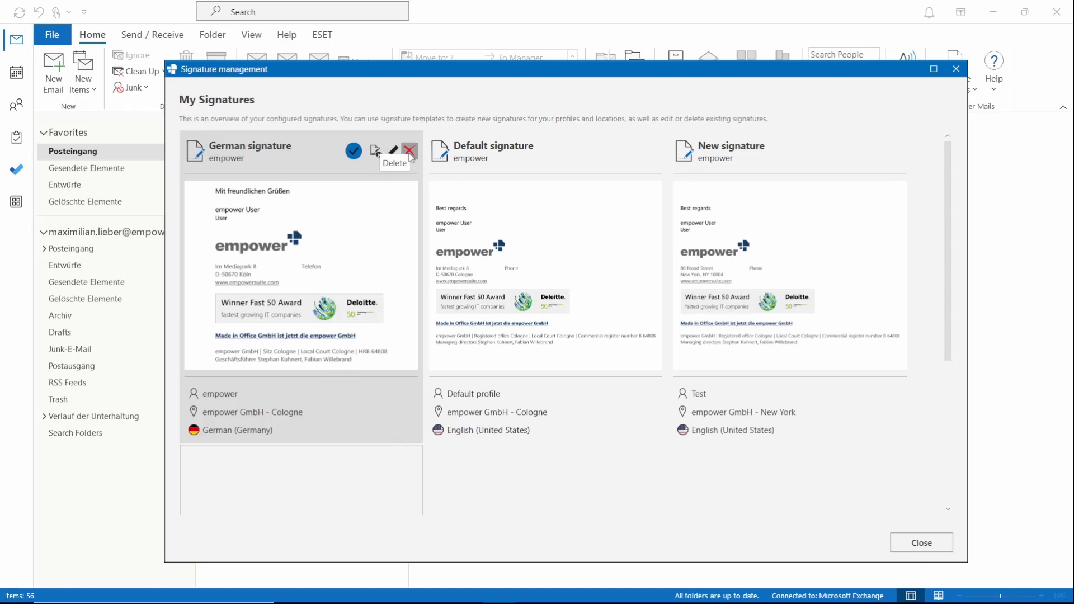
pyautogui.click(908, 549)
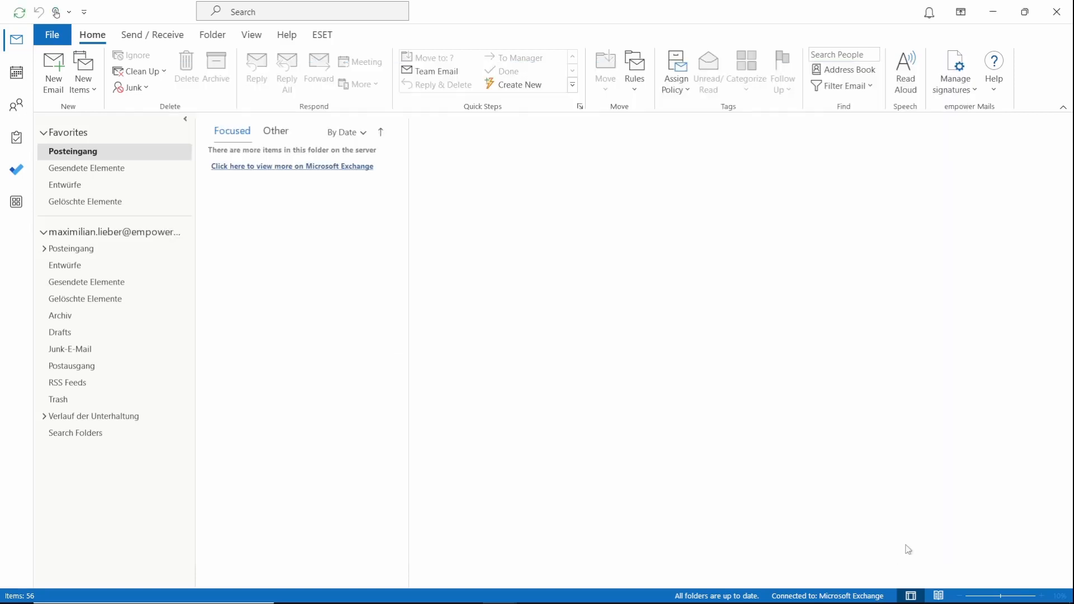